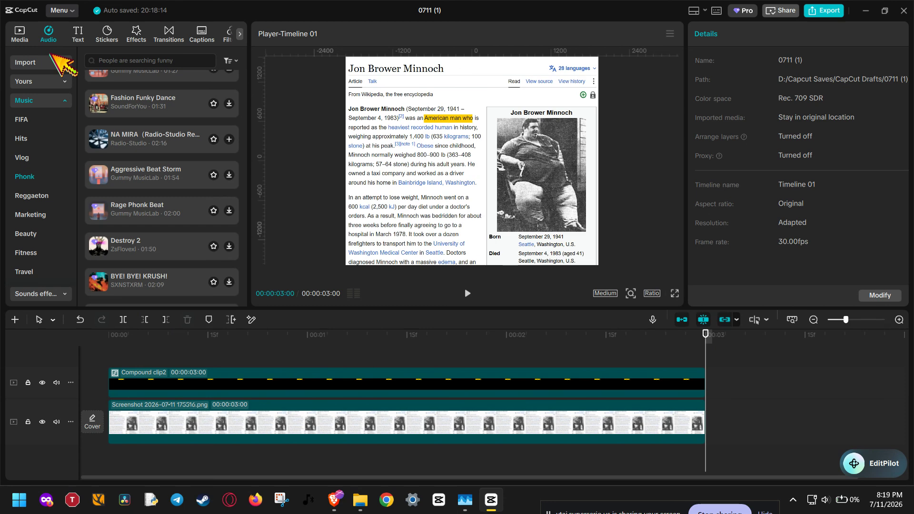
Add the Phonk track NA MIRA (Radio-Studio Remix) at the timeline start and trim it to the 3-second video length.
click(124, 61)
click(247, 62)
click(229, 139)
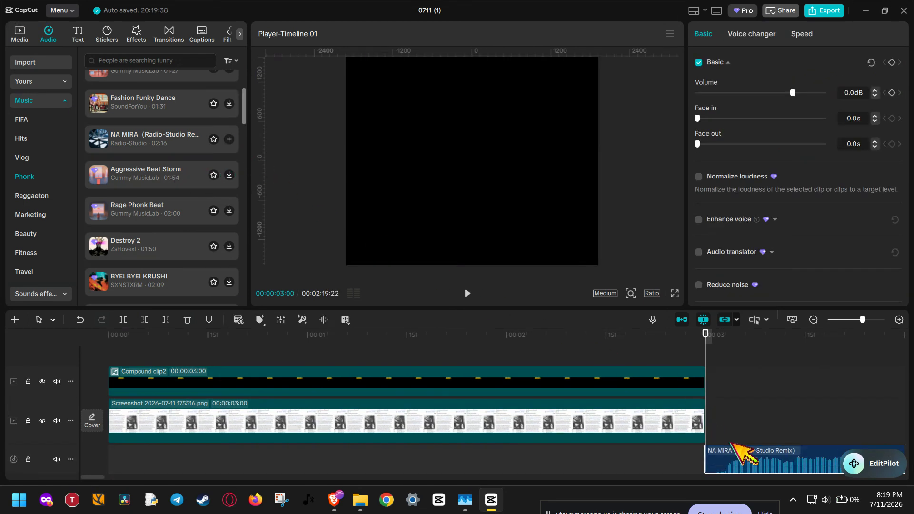
drag(766, 466, 133, 466)
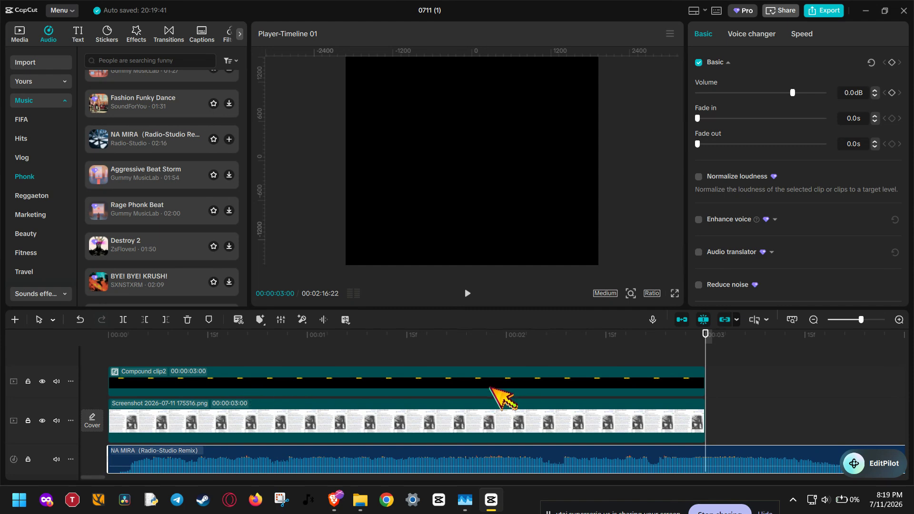
click(167, 320)
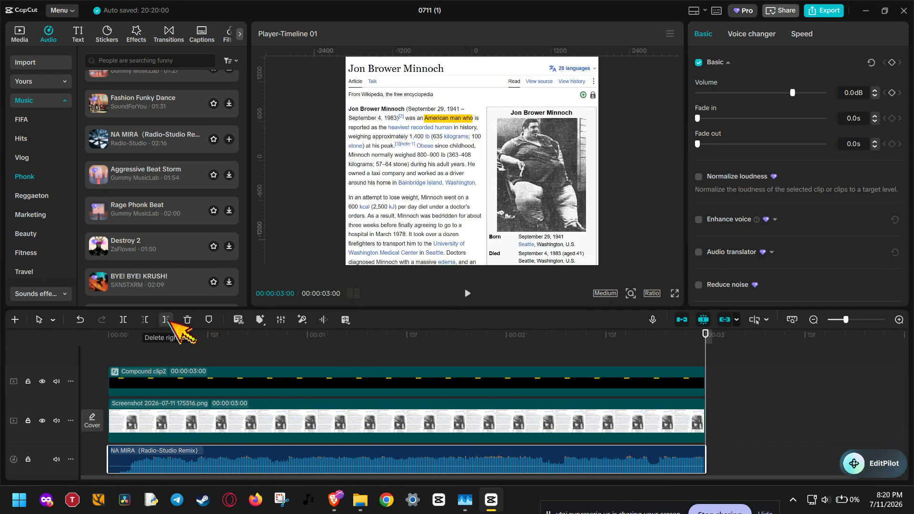
Import music.mp3 from the Assets folder into the project media.
click(28, 39)
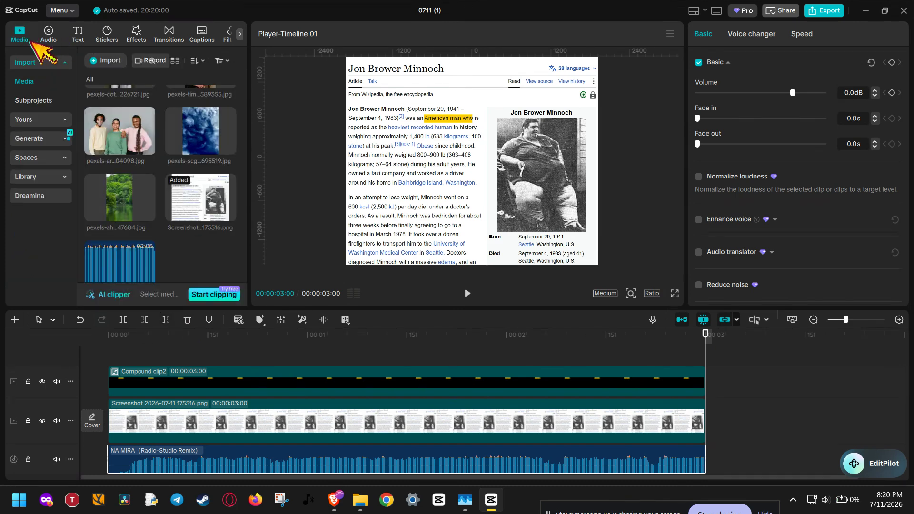
click(91, 67)
scroll(224, 247, down, 1)
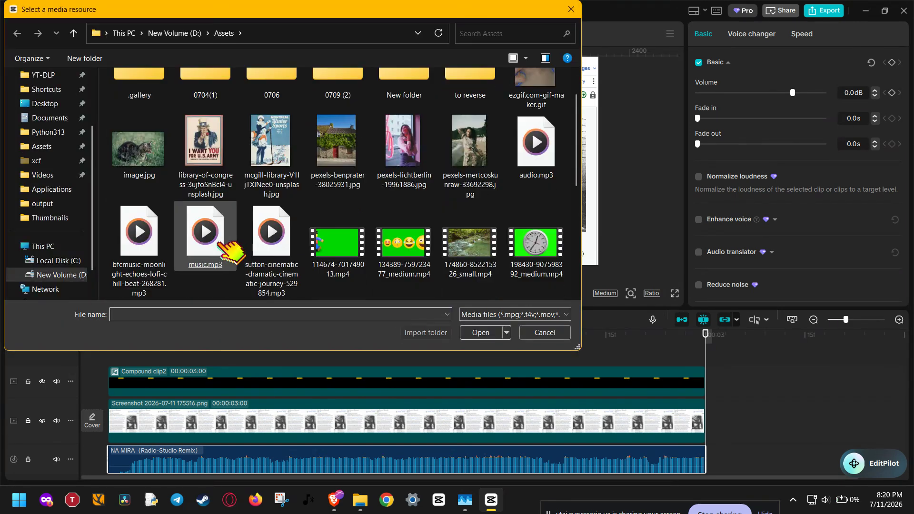
double_click(221, 243)
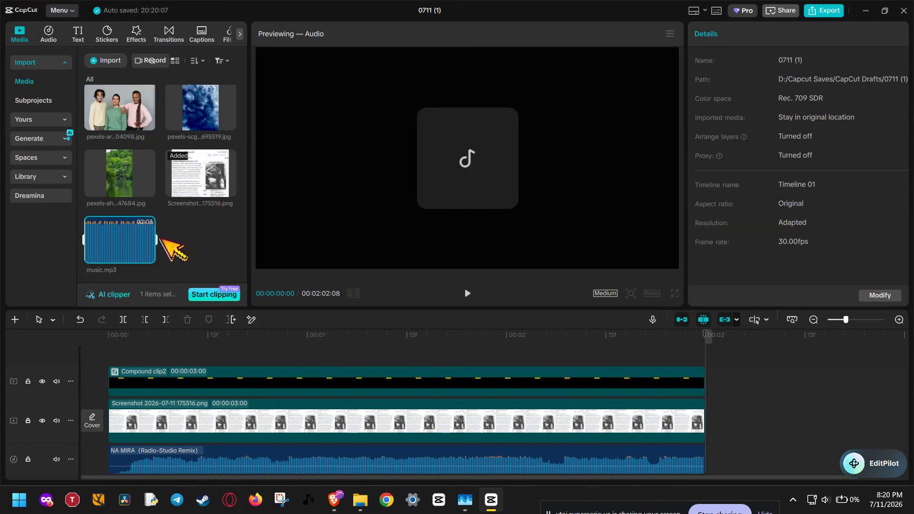
Delete the NA MIRA clip from the timeline and place music.mp3 at the start of the audio track instead.
click(119, 465)
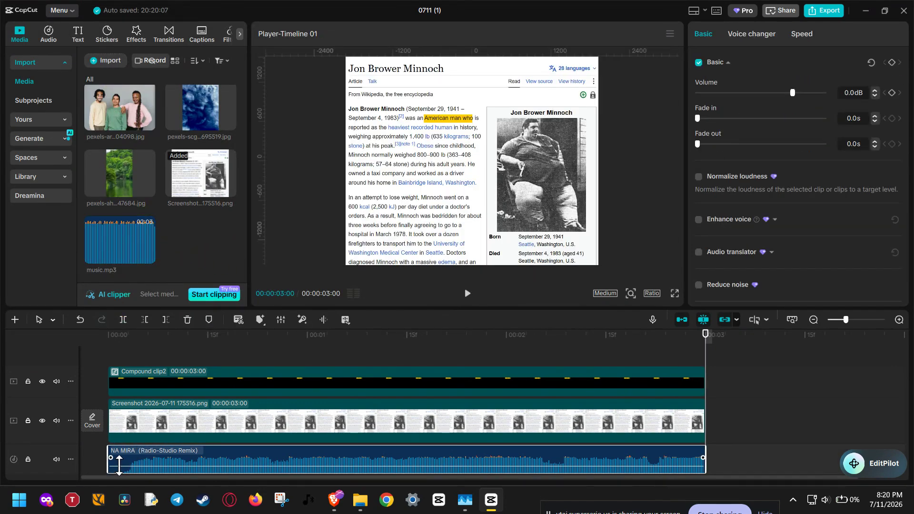
click(187, 320)
drag(138, 255, 107, 458)
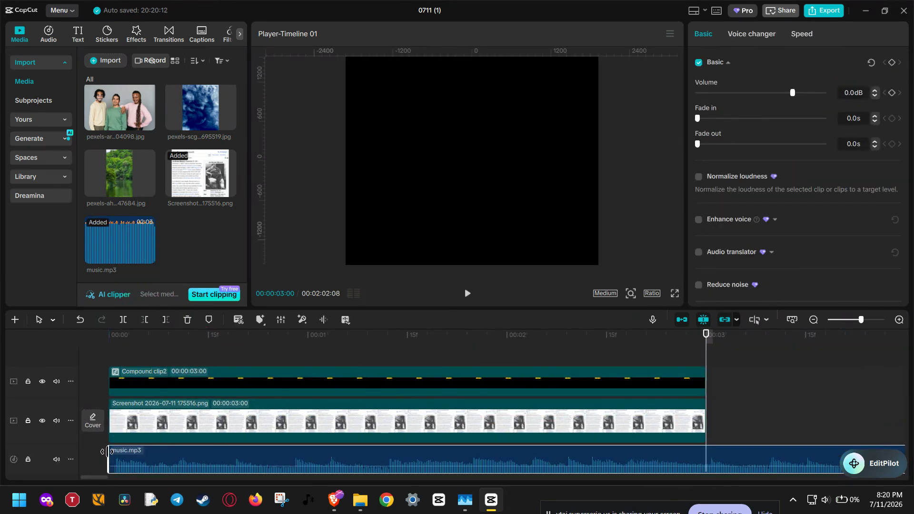
Preview the Phonk track Let's go, add it to the timeline at 3 seconds, and delete it again.
click(58, 38)
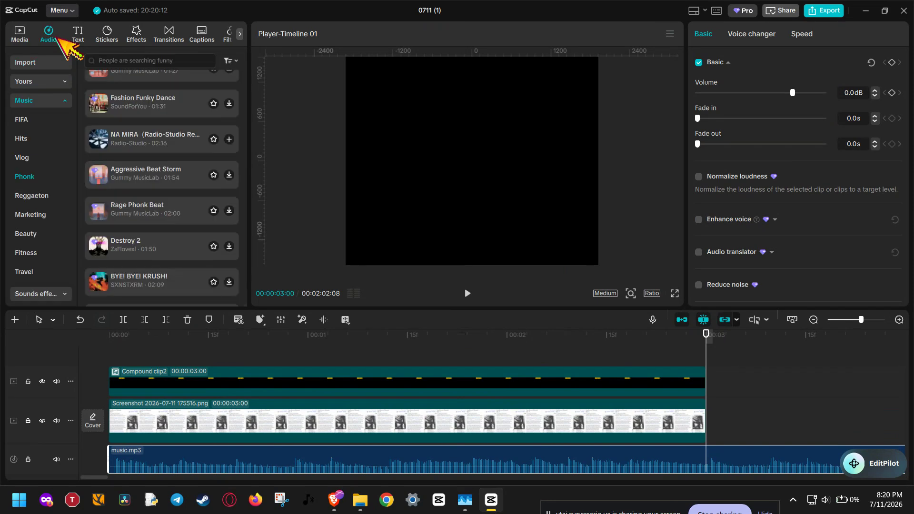
scroll(187, 214, up, 3)
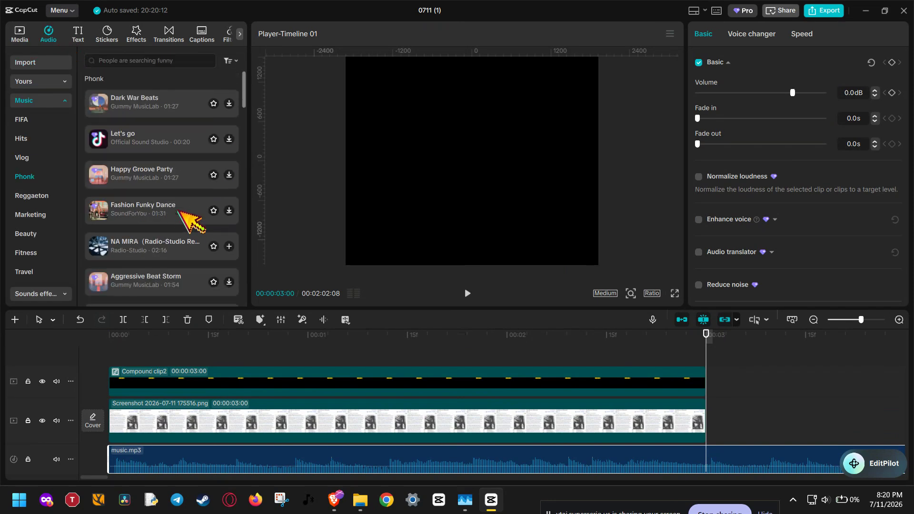
click(99, 136)
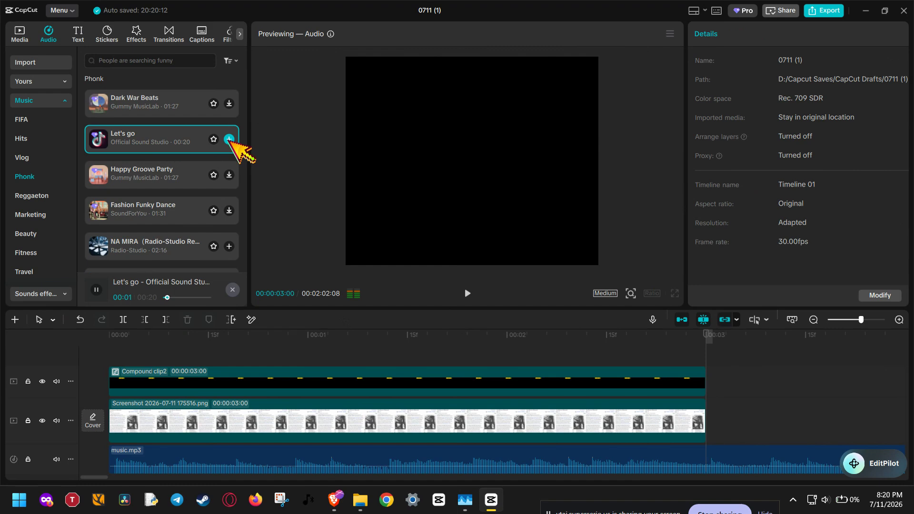
click(230, 139)
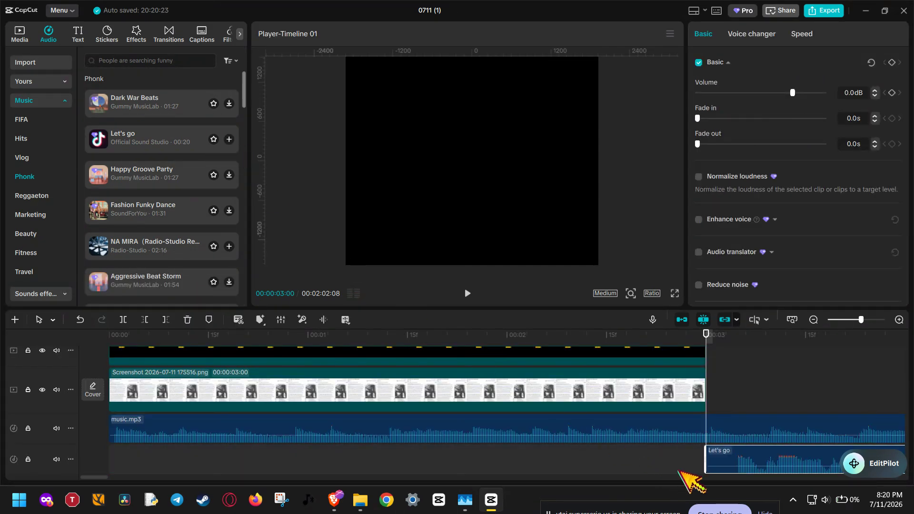
click(792, 318)
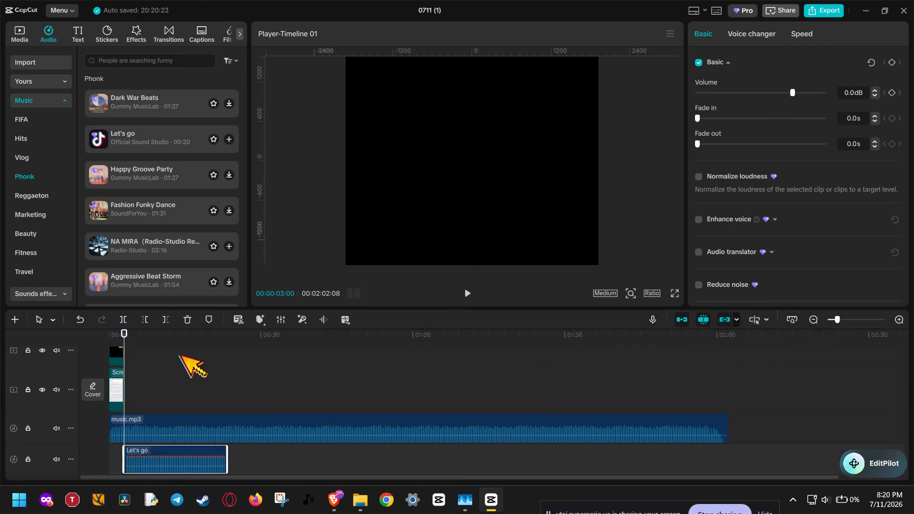
click(167, 323)
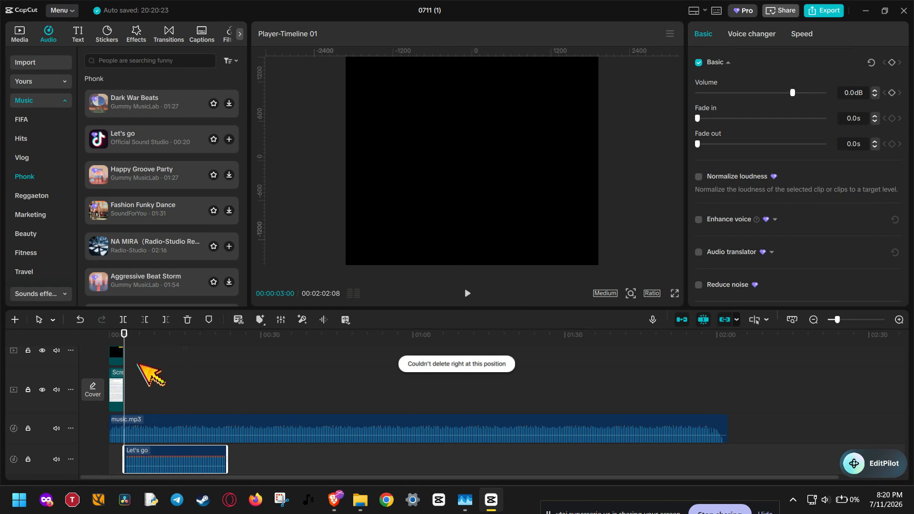
click(187, 320)
Trim off the part of music.mp3 after the playhead at 3 seconds.
click(162, 424)
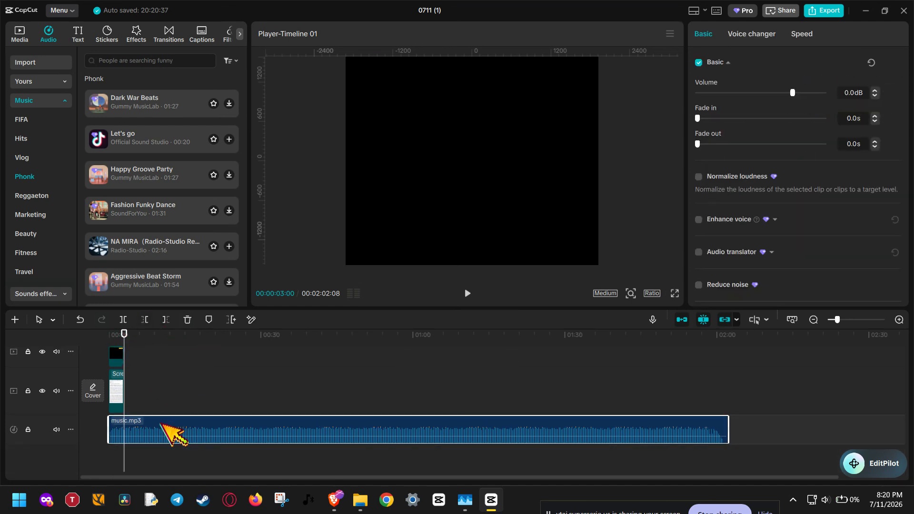
click(166, 320)
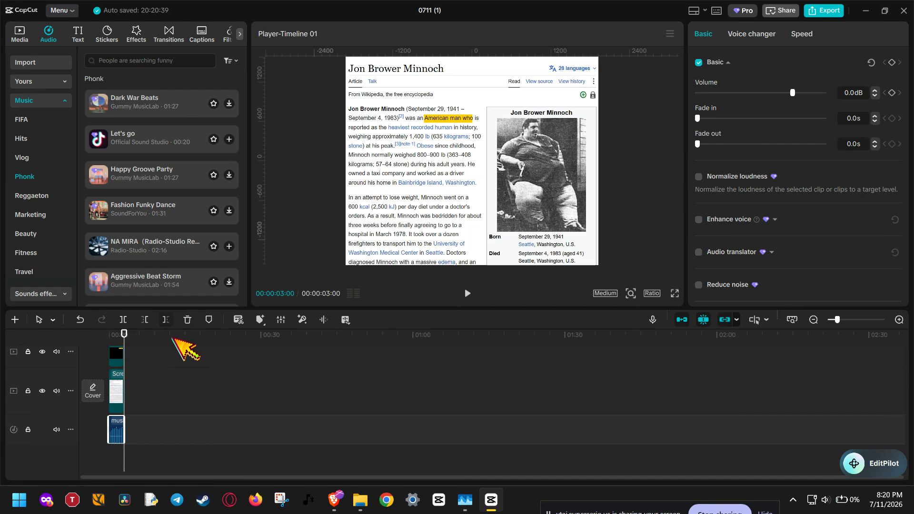
Extend music.mp3 about 18 frames past the video's end, and cut off the excess by splitting it at 3 seconds.
click(792, 320)
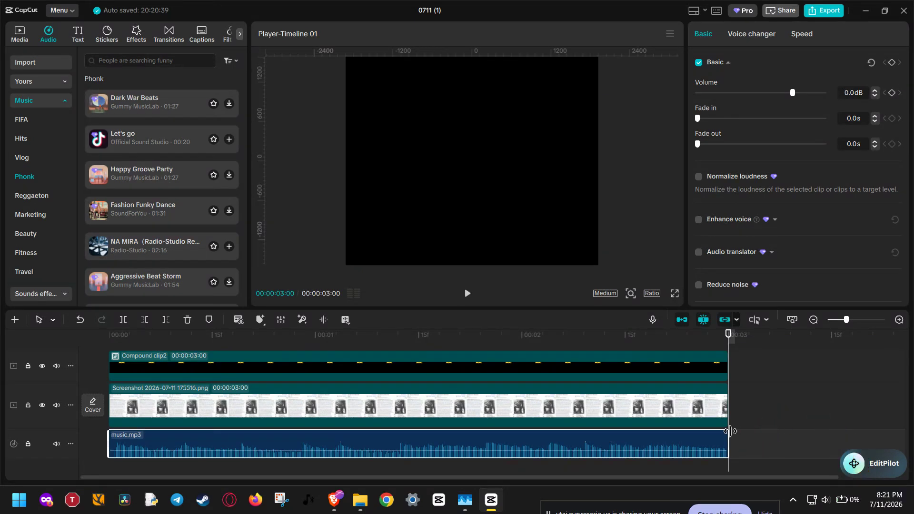
drag(729, 431, 853, 432)
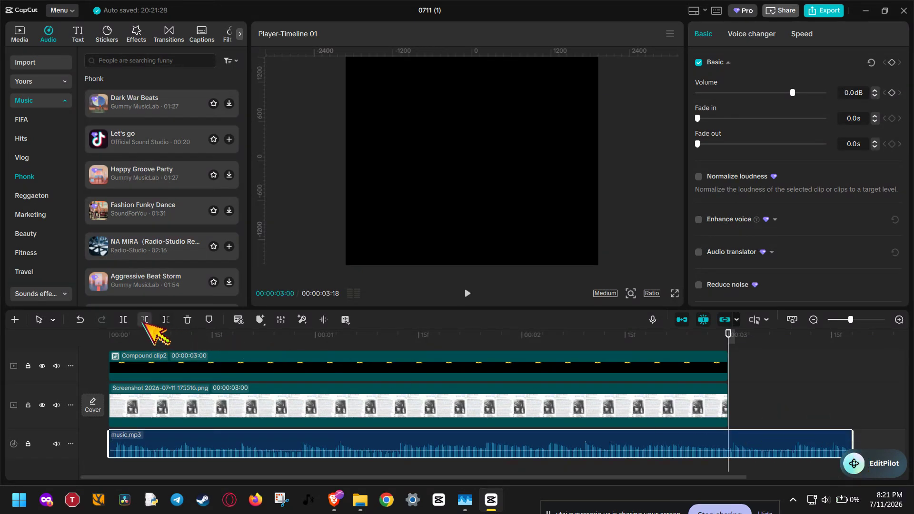
click(123, 319)
click(793, 453)
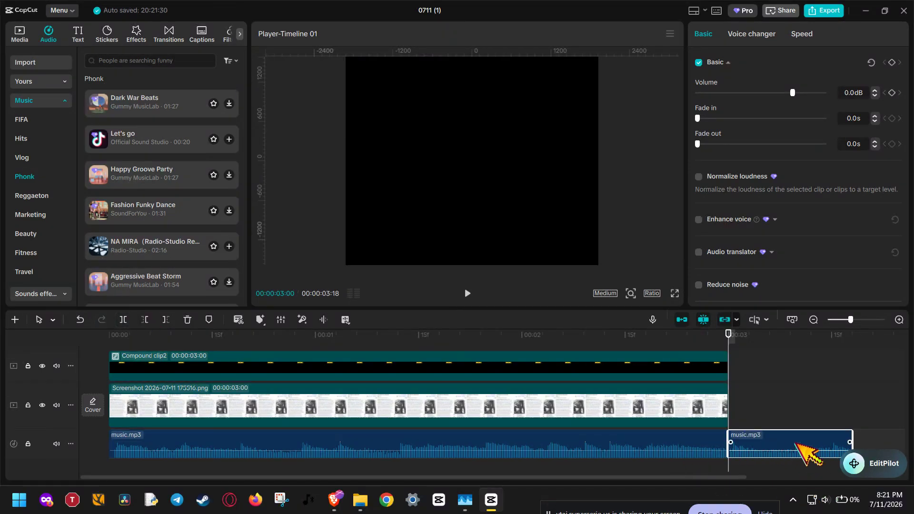
click(193, 321)
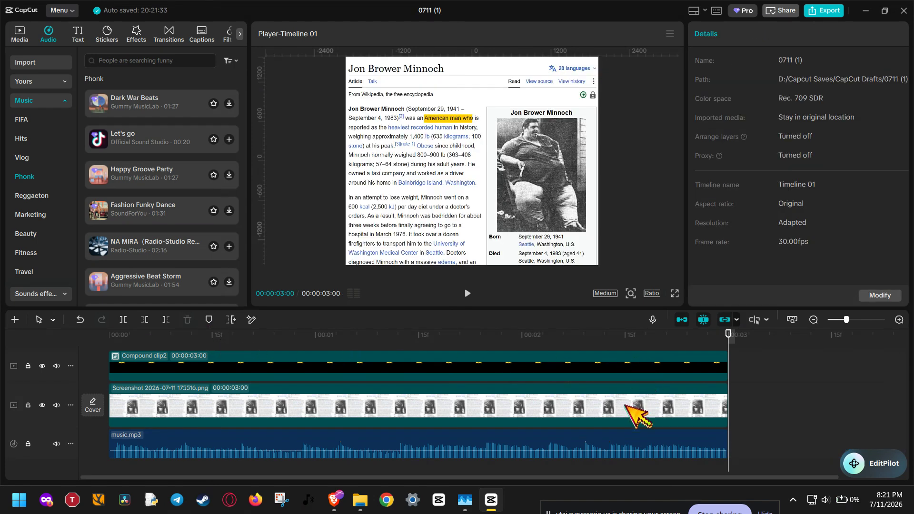
Set the music.mp3 clip's volume to -3.5 dB, with a 0.9 s fade in and a 1.0 s fade out.
click(623, 437)
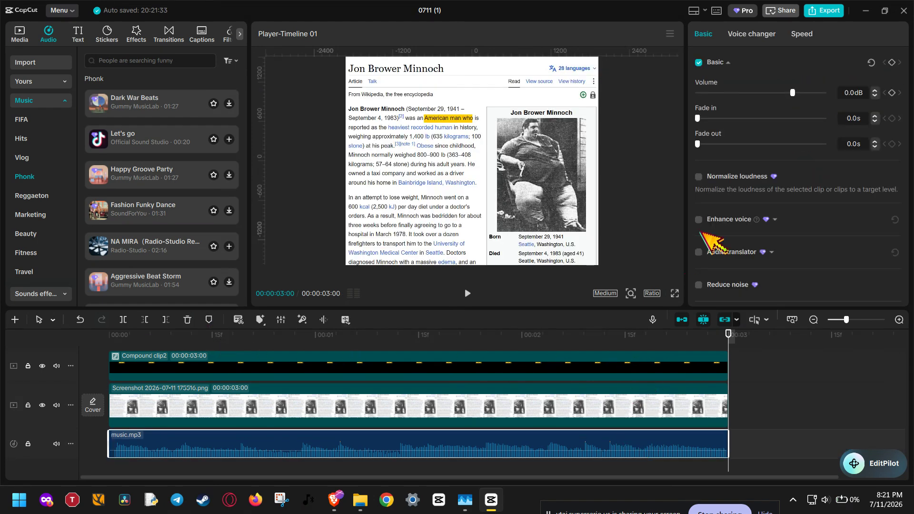
drag(794, 93, 785, 115)
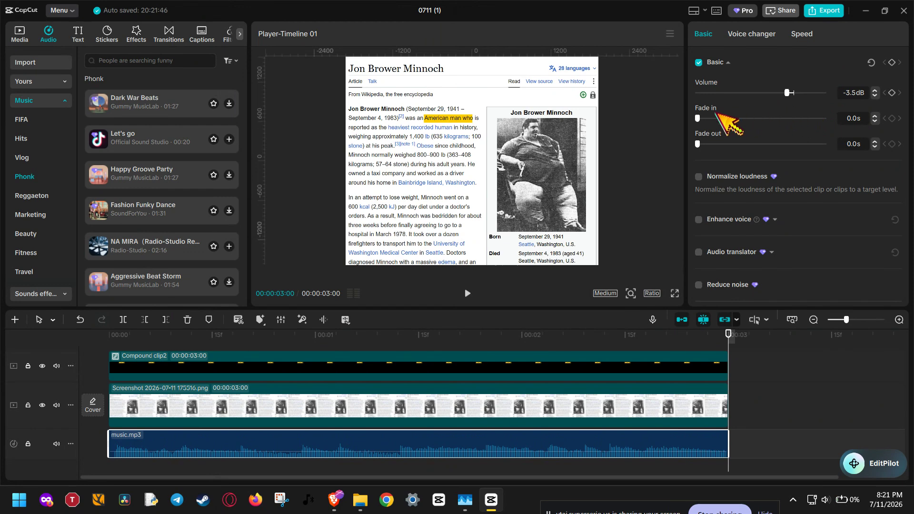
drag(698, 118, 736, 129)
drag(696, 143, 739, 144)
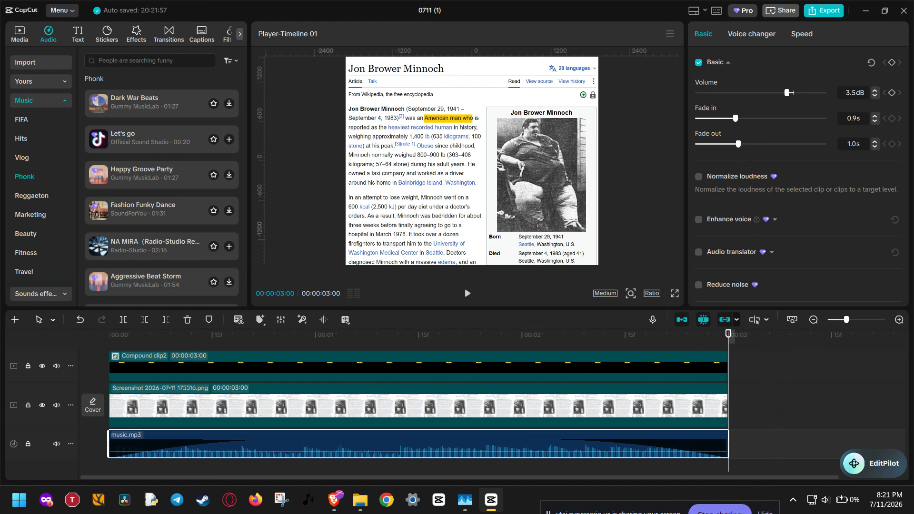
click(735, 511)
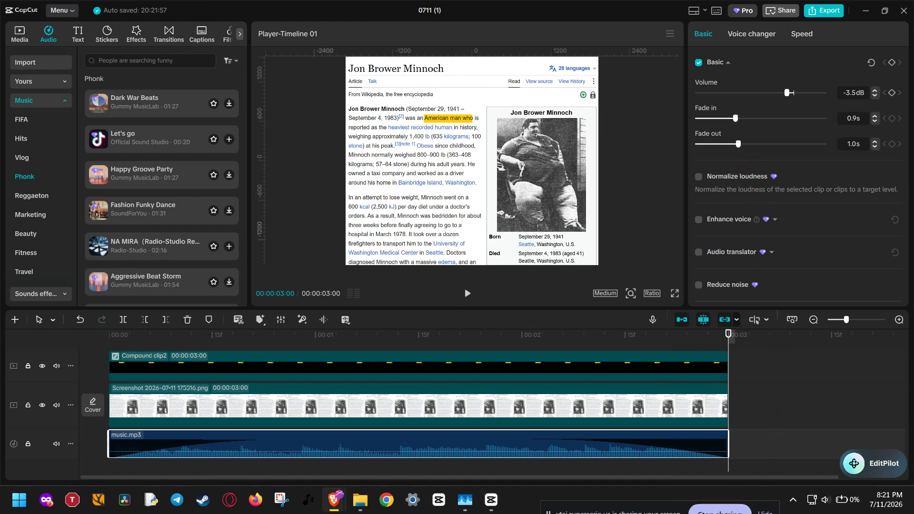